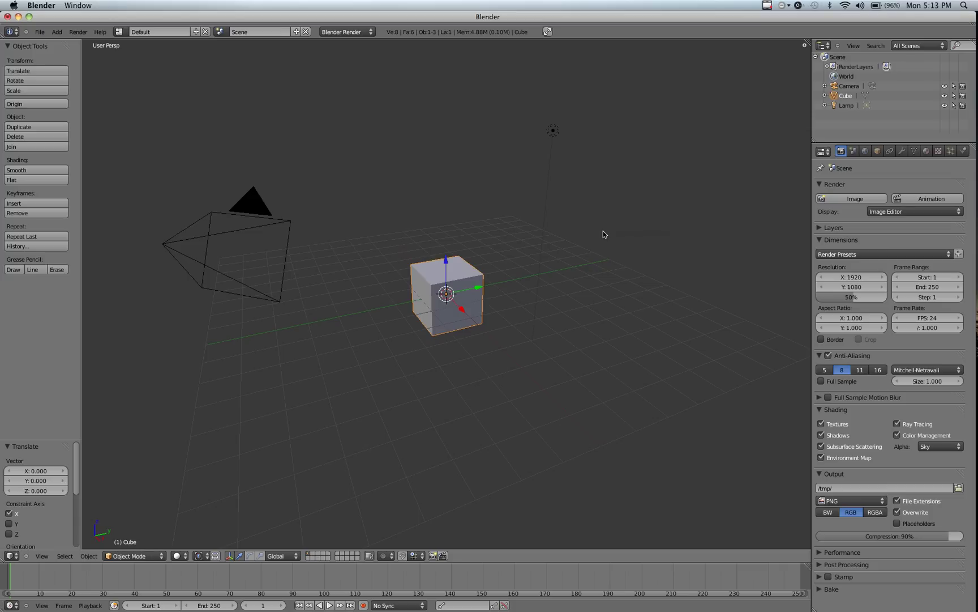
Move the cube freely by about X -0.46, Y -1.25, Z -0.17, and clear its location
key(g)
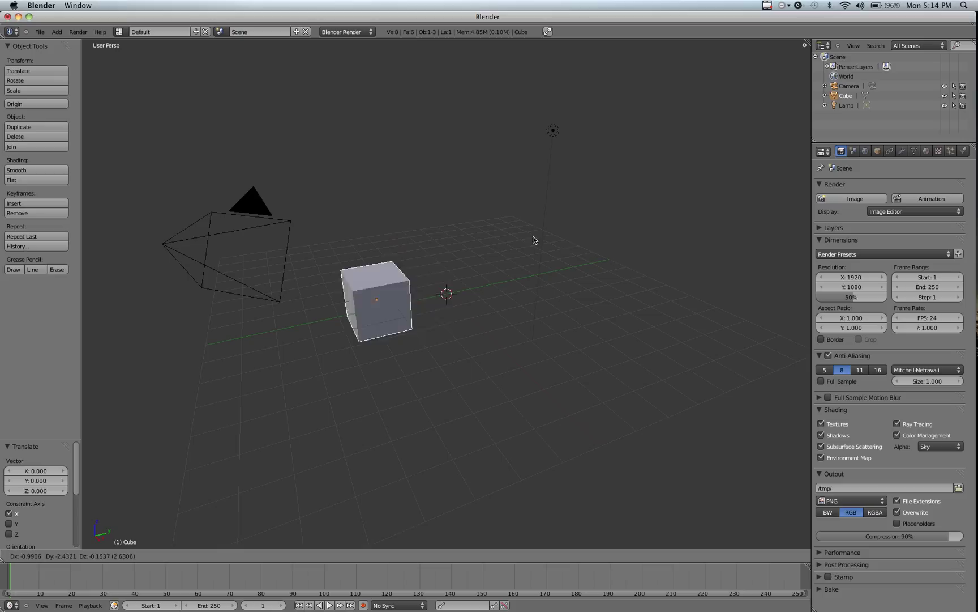
click(569, 238)
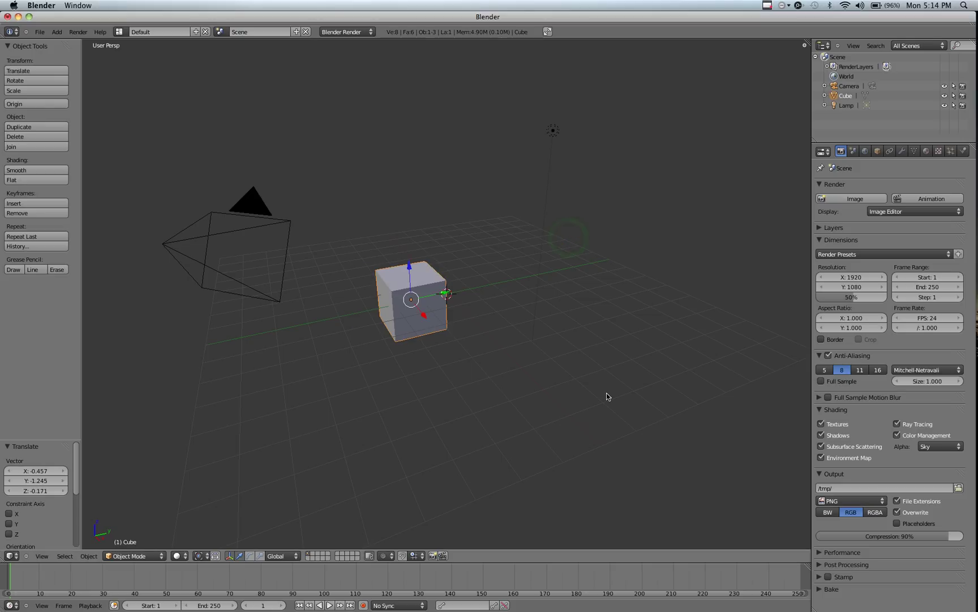
key(alt+g)
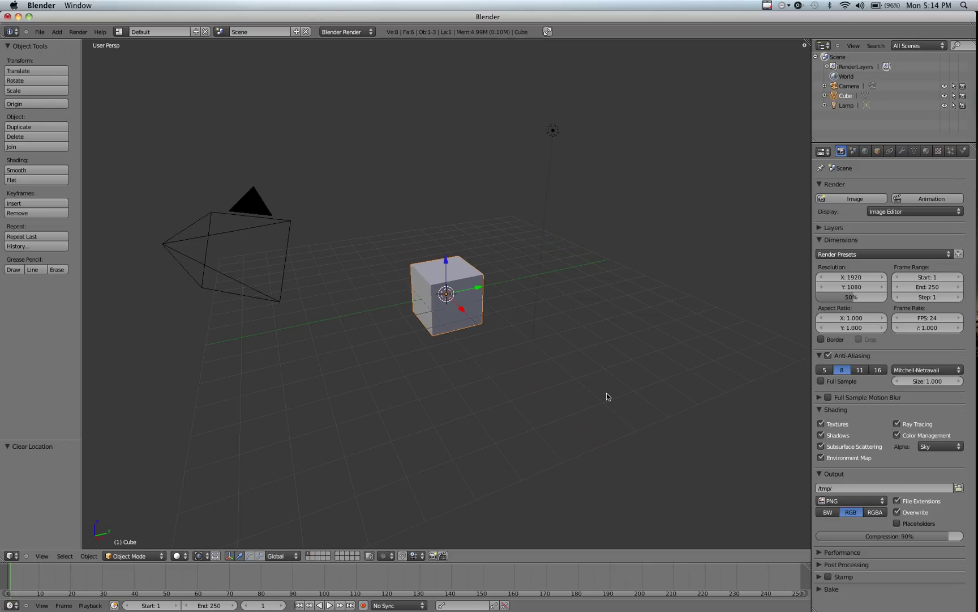
Try moving the cube along the global X, Y and Z axes, place it about -0.26 along Z, and undo the move
key(g)
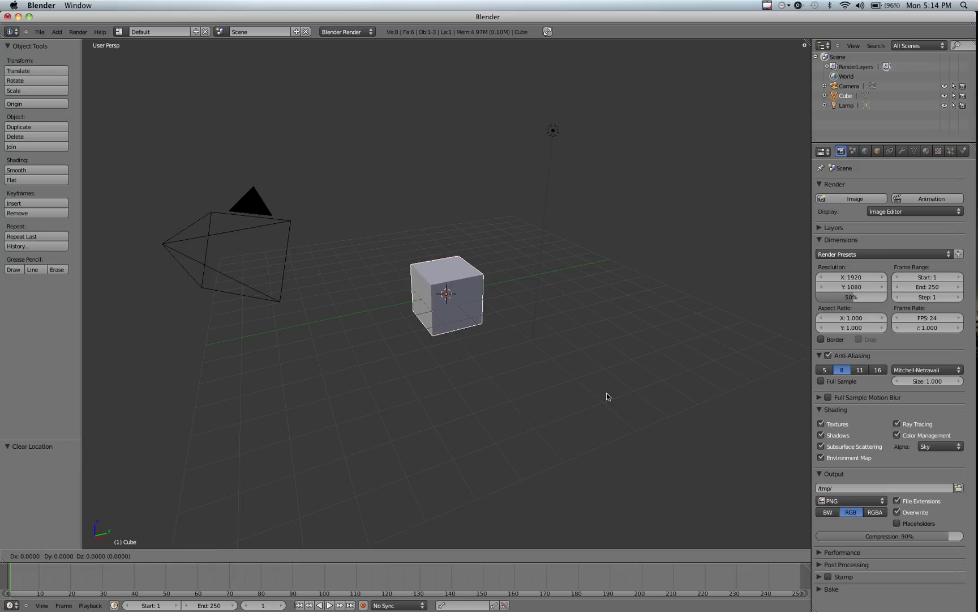
key(x)
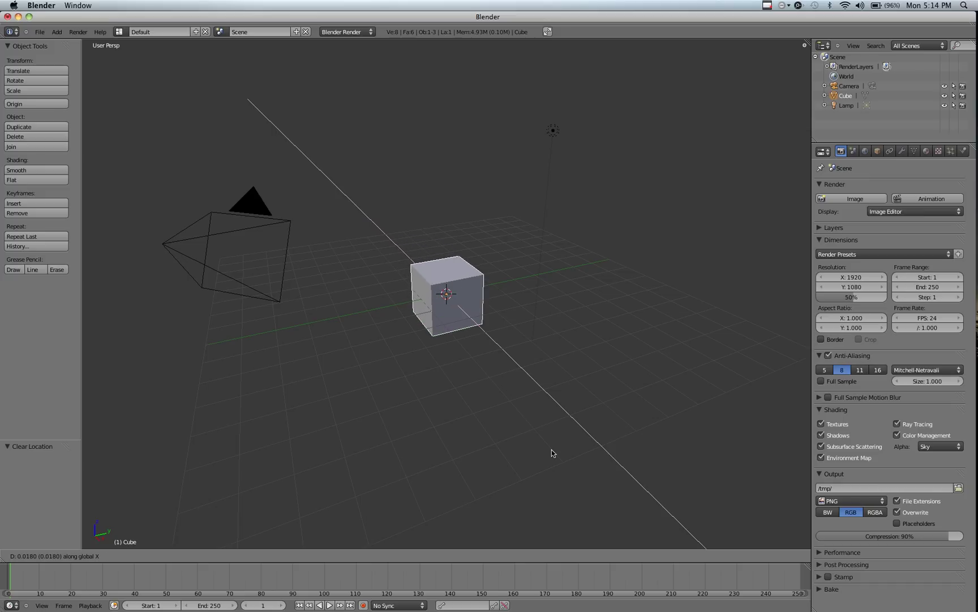
key(y)
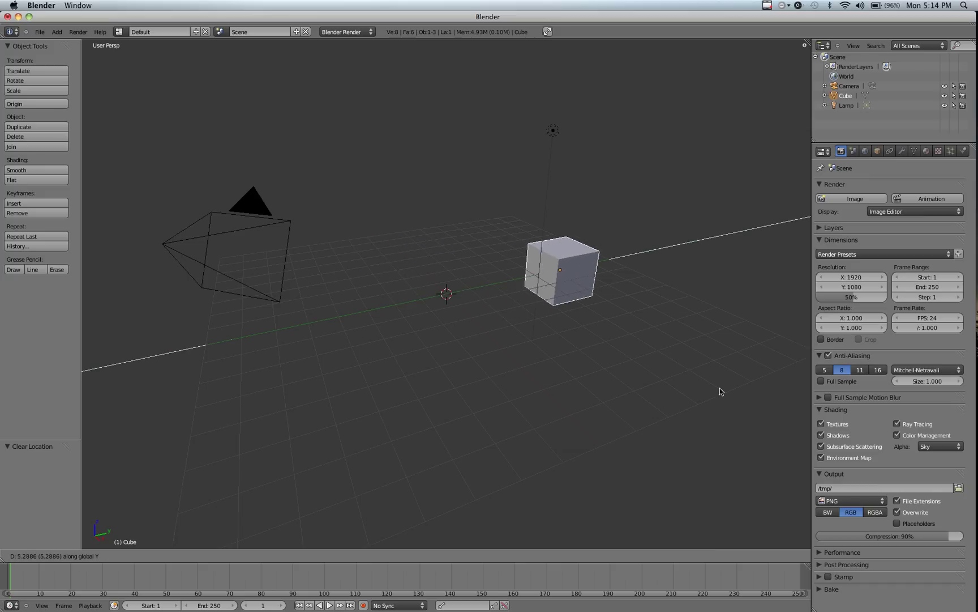
key(z)
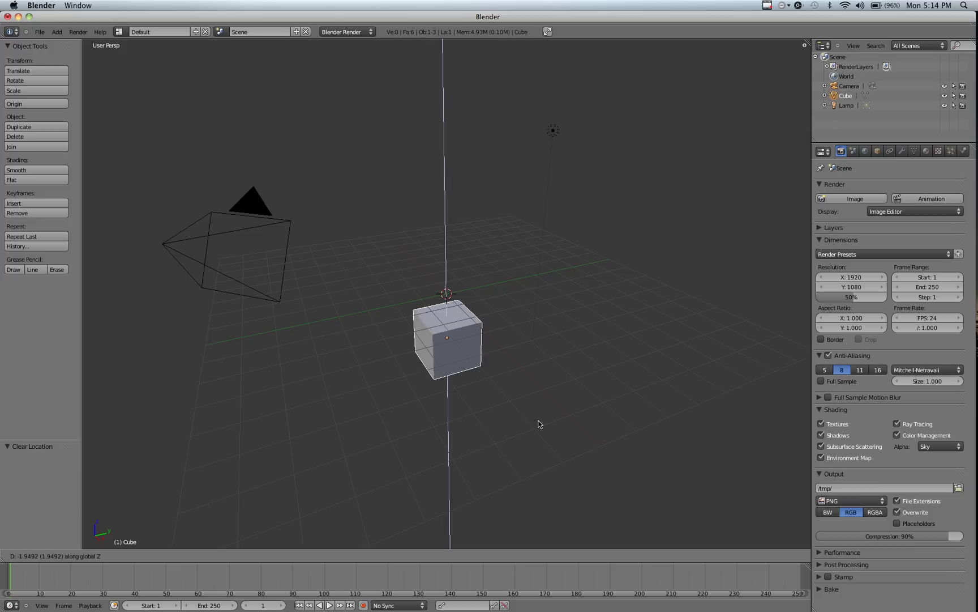
click(532, 385)
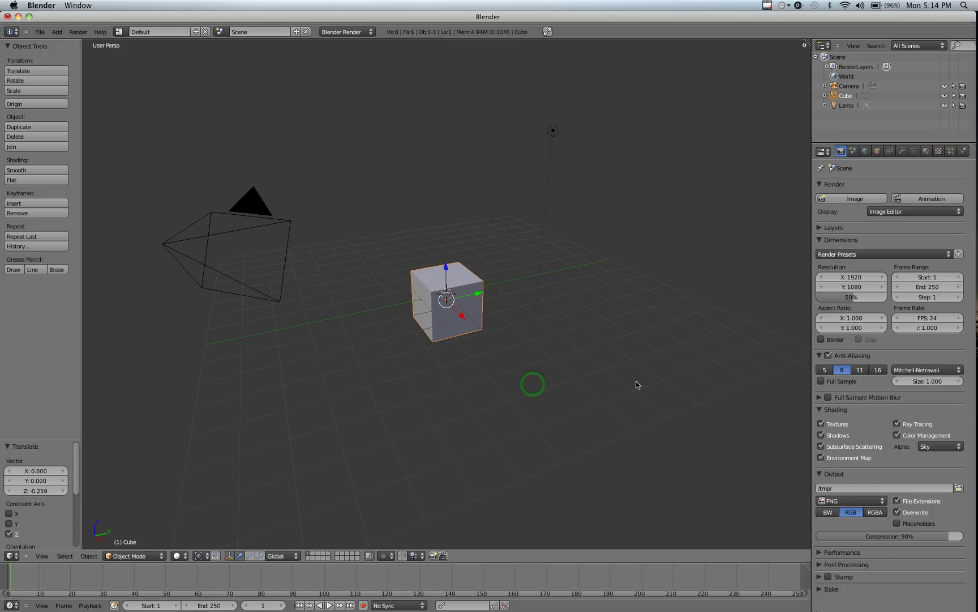
key(ctrl+z)
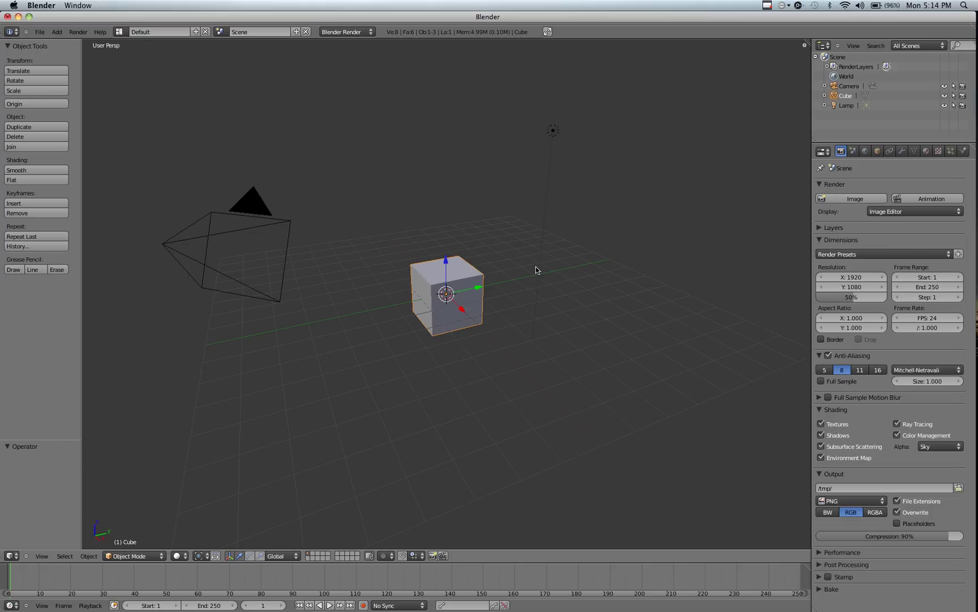
Rotate the cube by about -59.5° and shift it along its local Z axis by about X 0.05, Y 0.30, Z -0.23
key(r)
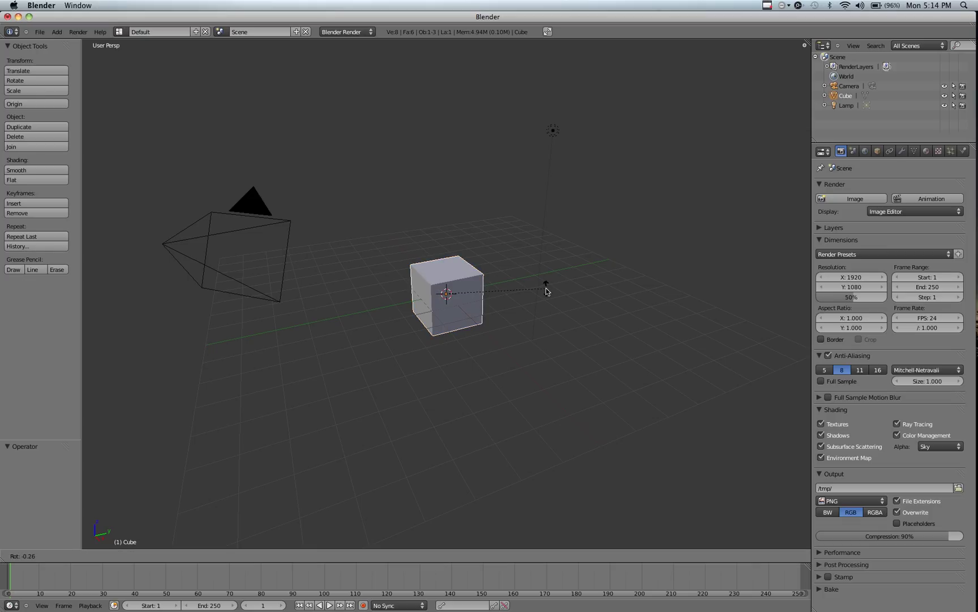
click(482, 248)
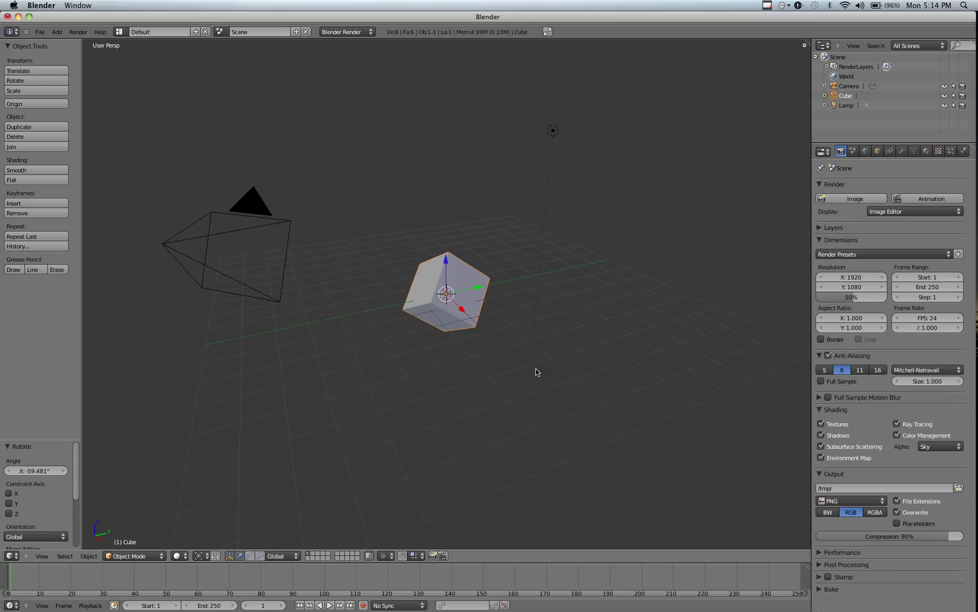
key(g)
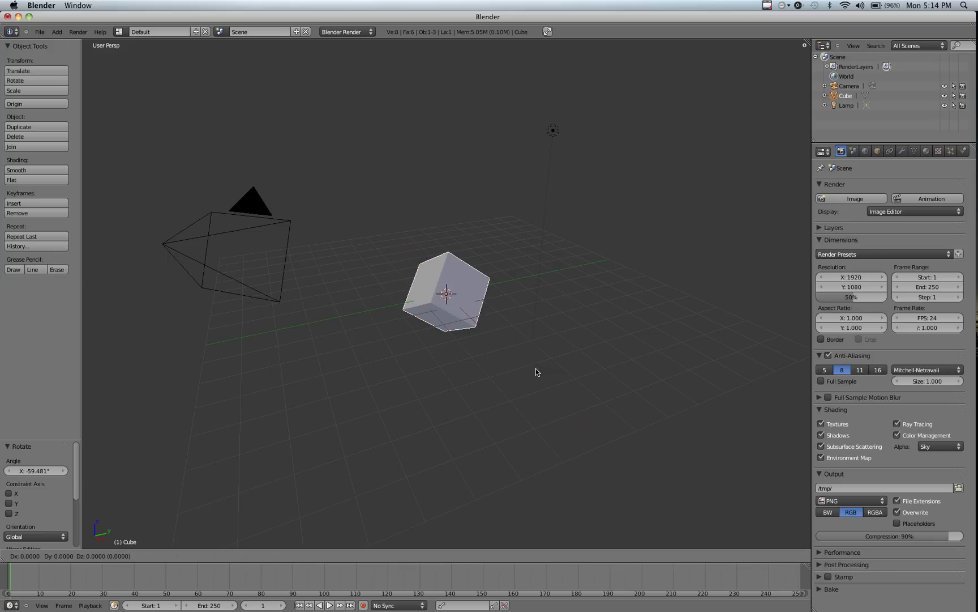
key(y)
key(x)
key(x)
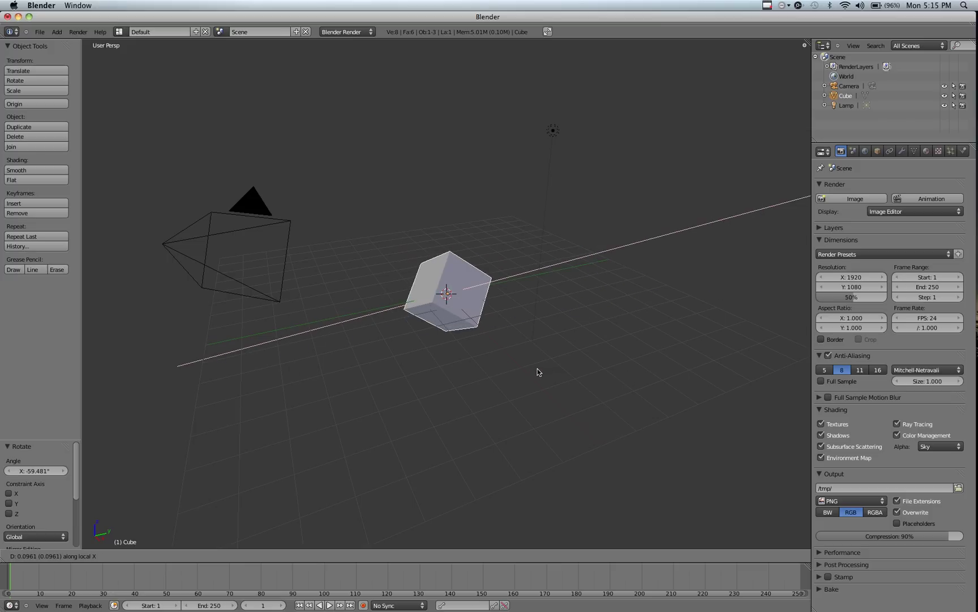
key(y)
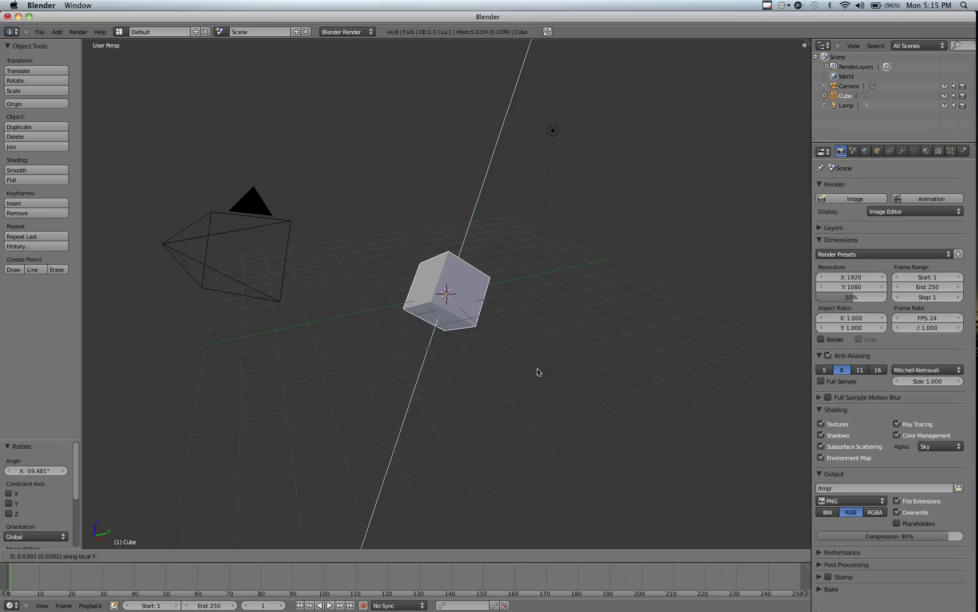
key(z)
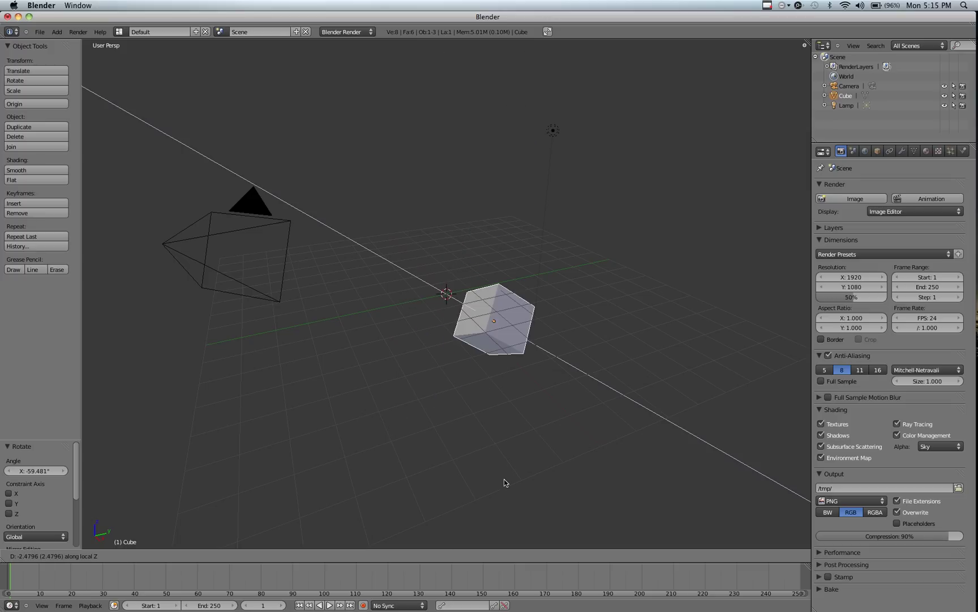
click(495, 438)
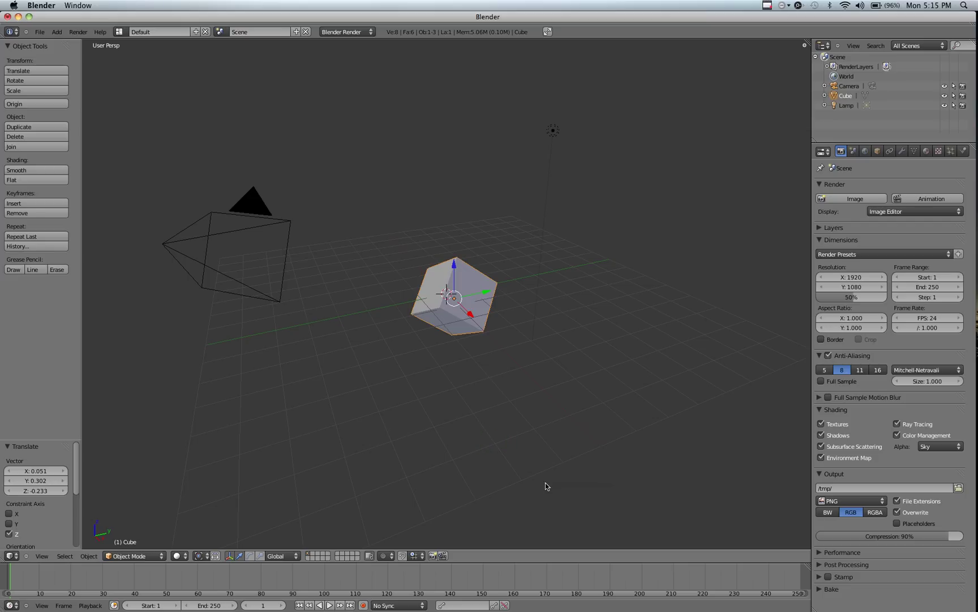
Clear the cube's location and rotation
key(alt+g)
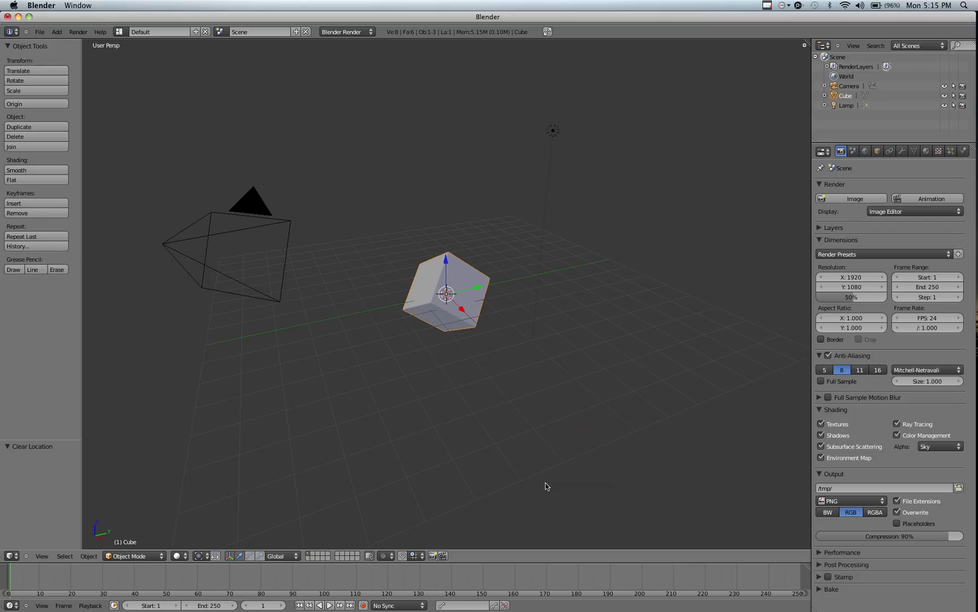
key(alt+r)
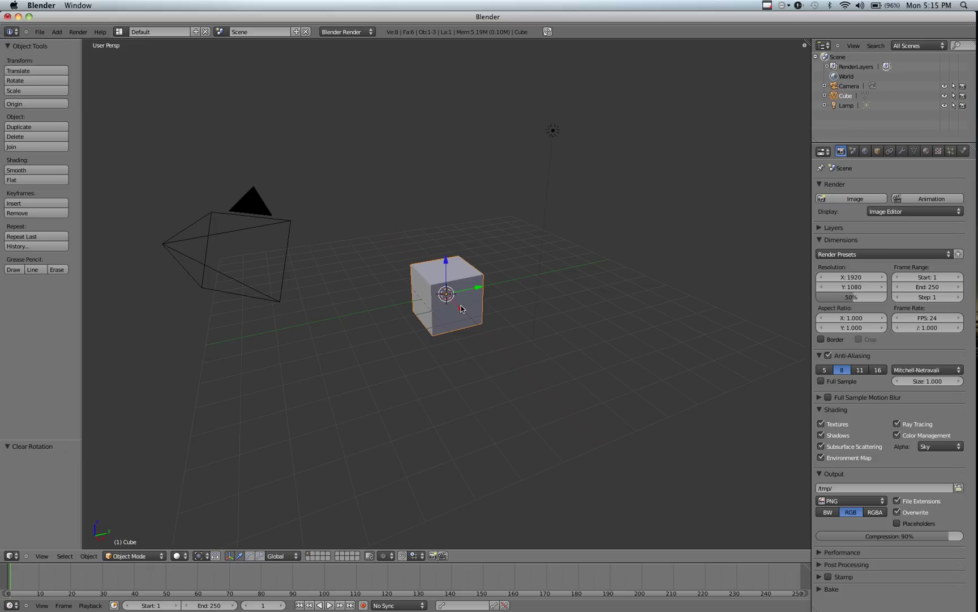
Rotate the cube by about 87.4° and move it along its local X axis by about X -0.23, Y 0.24
key(r)
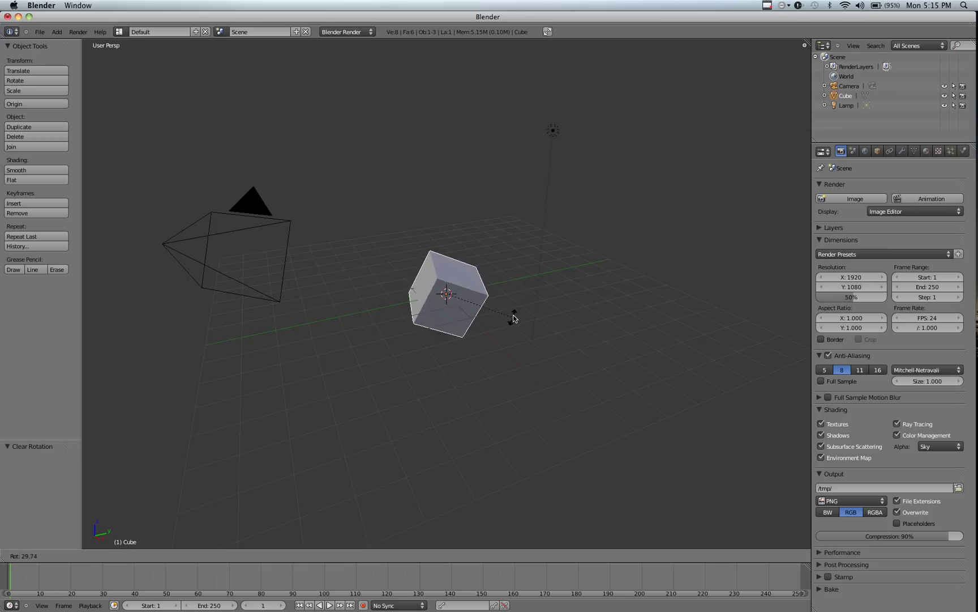
click(463, 361)
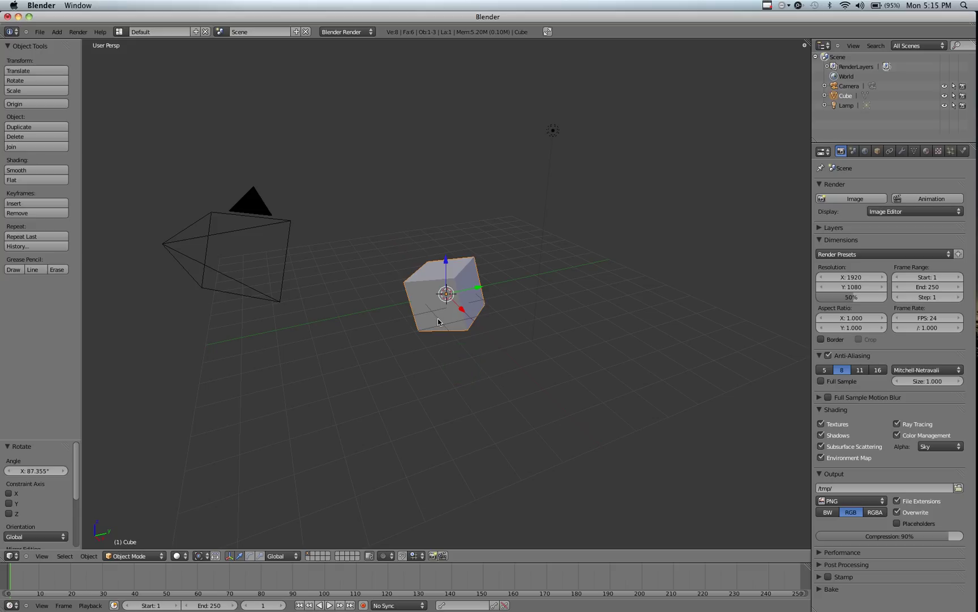
key(g)
key(x)
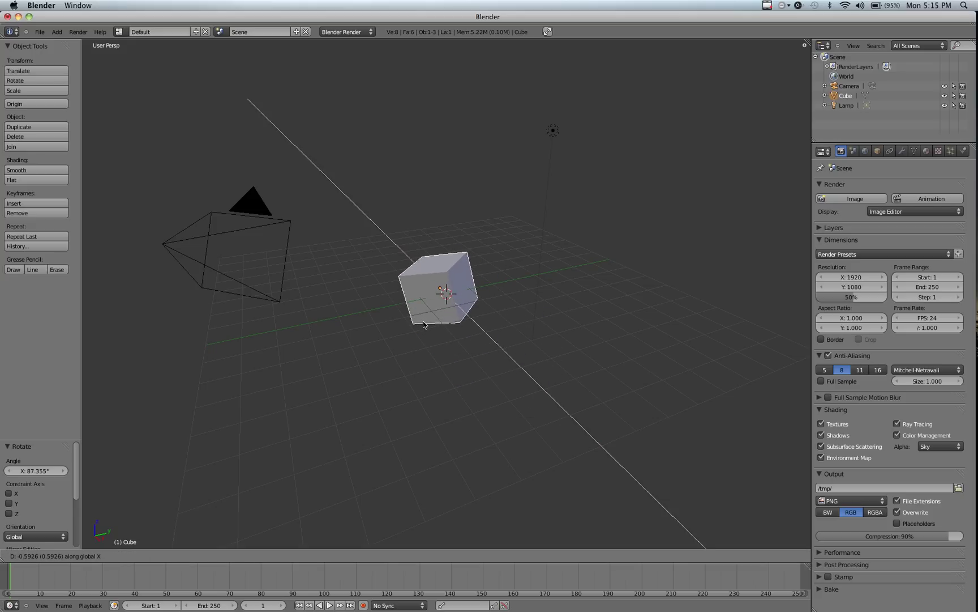
key(x)
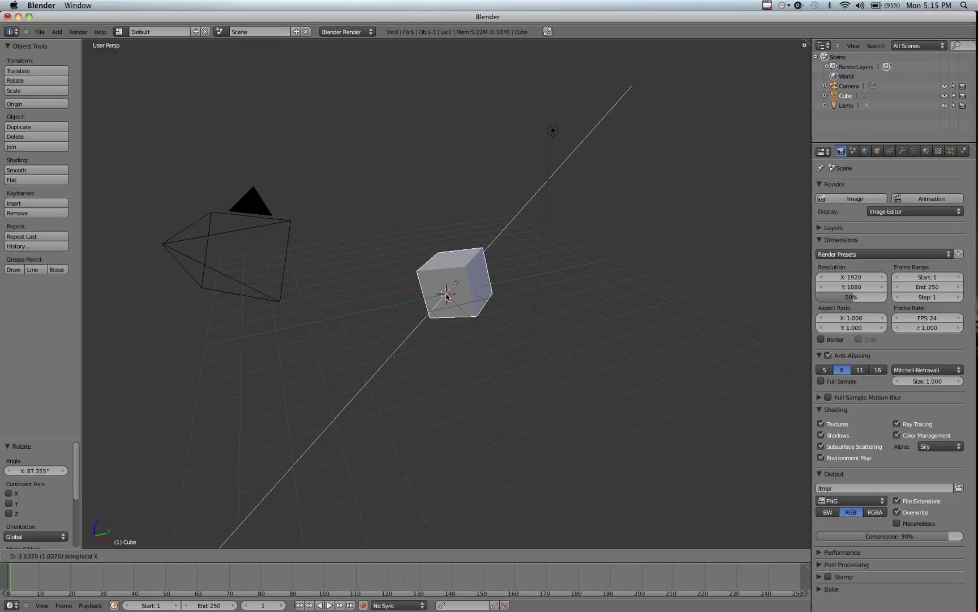
click(445, 295)
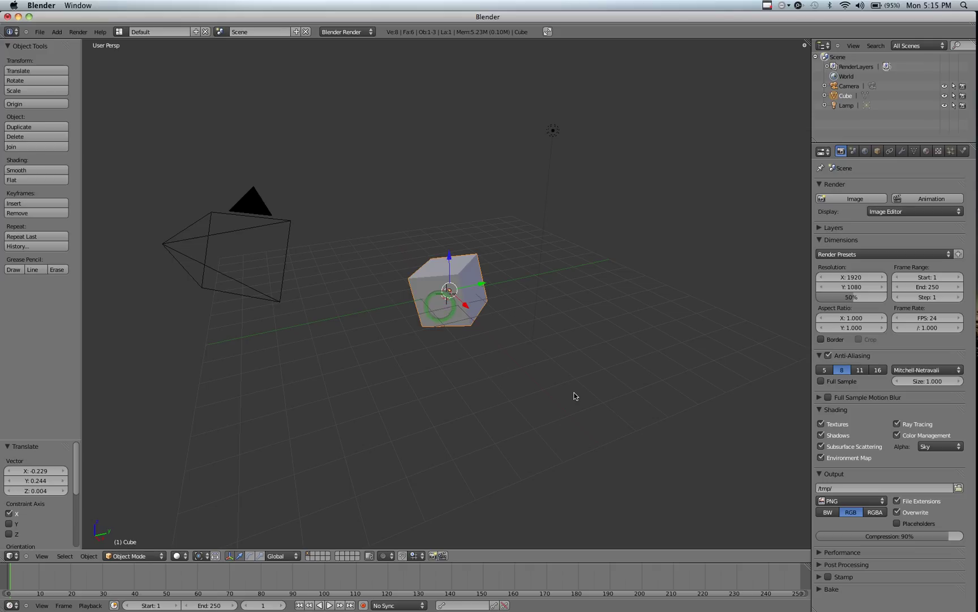
Reset the cube's location and rotation to their defaults
key(alt+g)
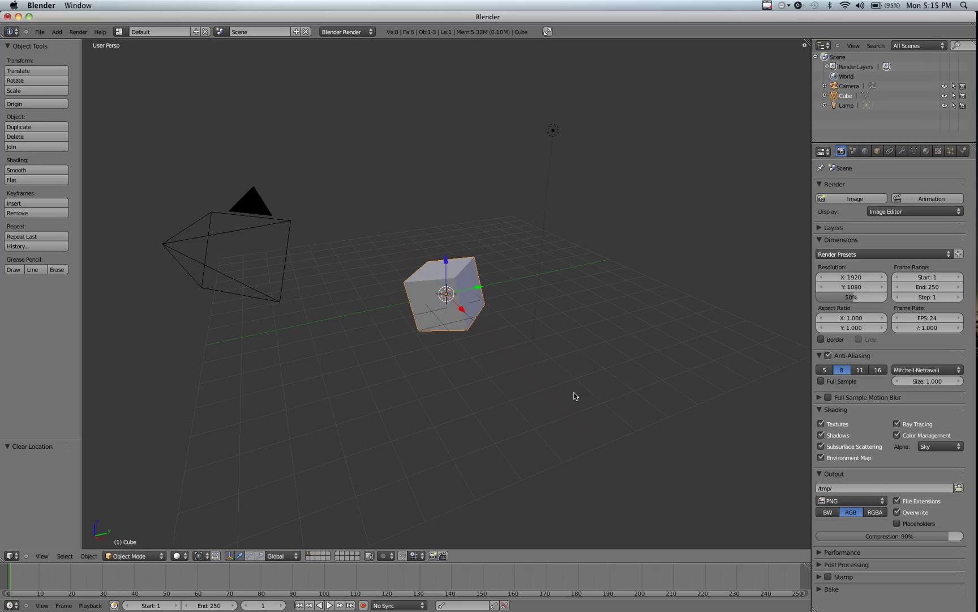
key(alt+r)
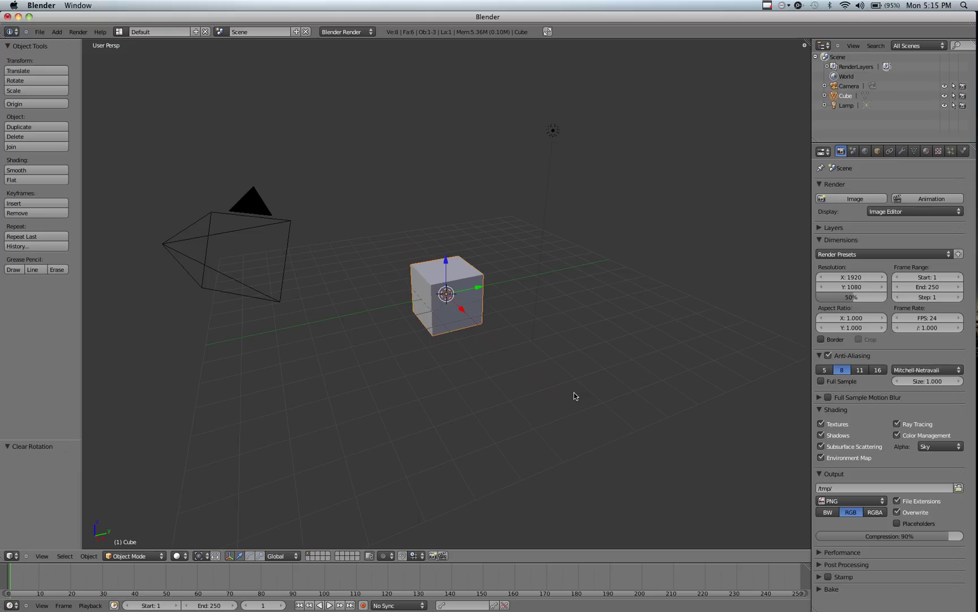
Move the cube with global X, Z and Y locked in turn, place it at about X 1.78, Z 1.13, and clear its location
key(g)
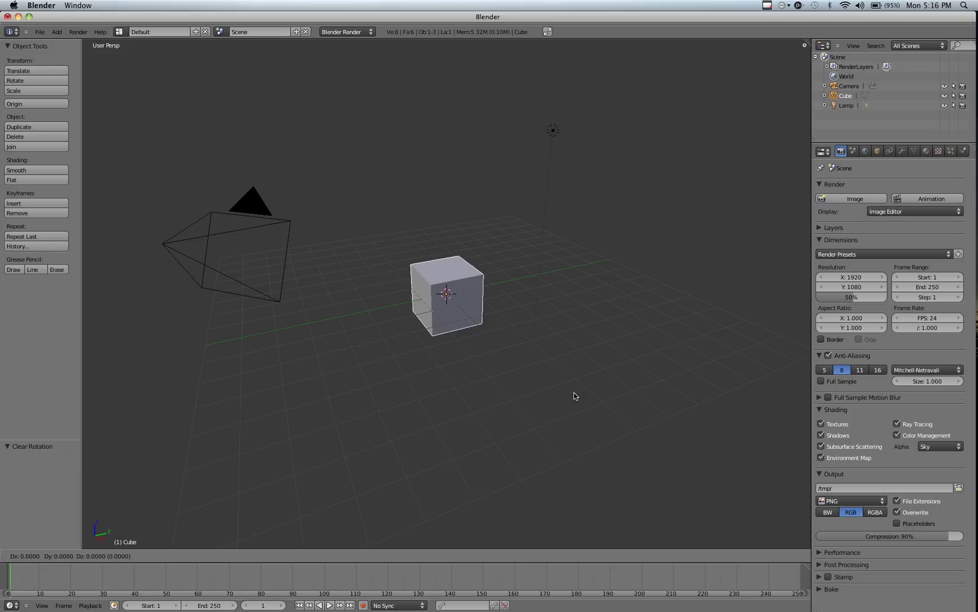
key(shift+x)
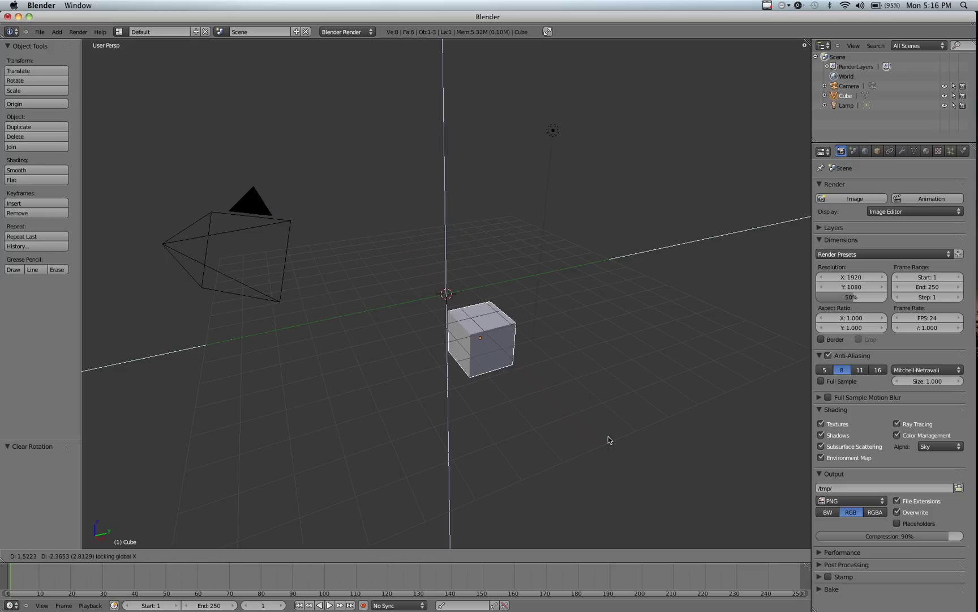
key(z)
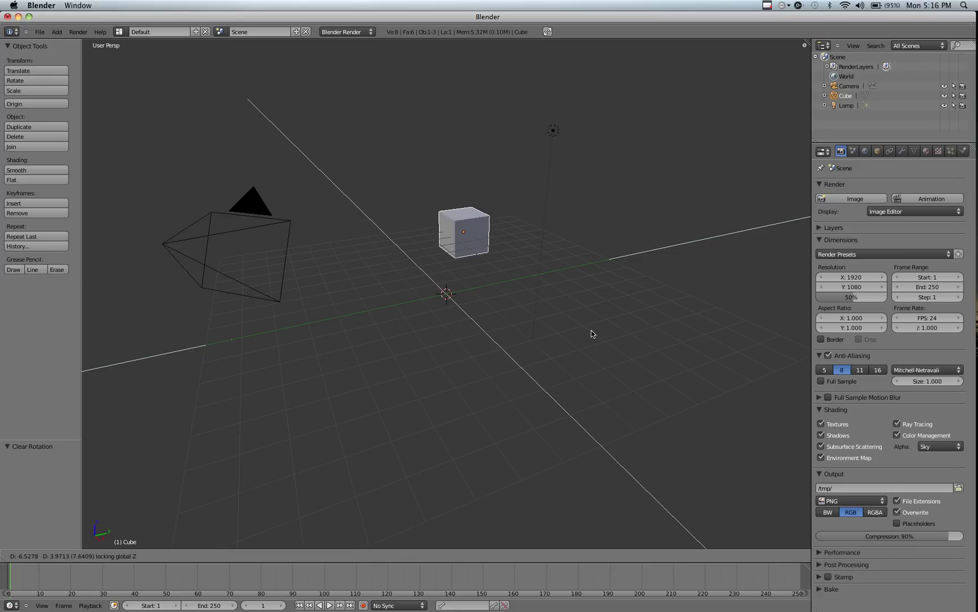
key(y)
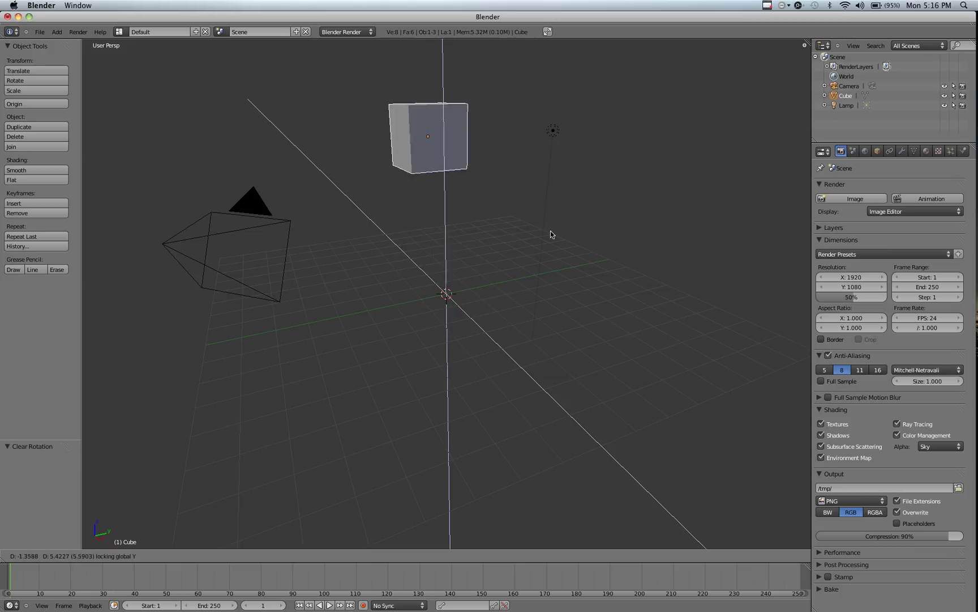
click(595, 385)
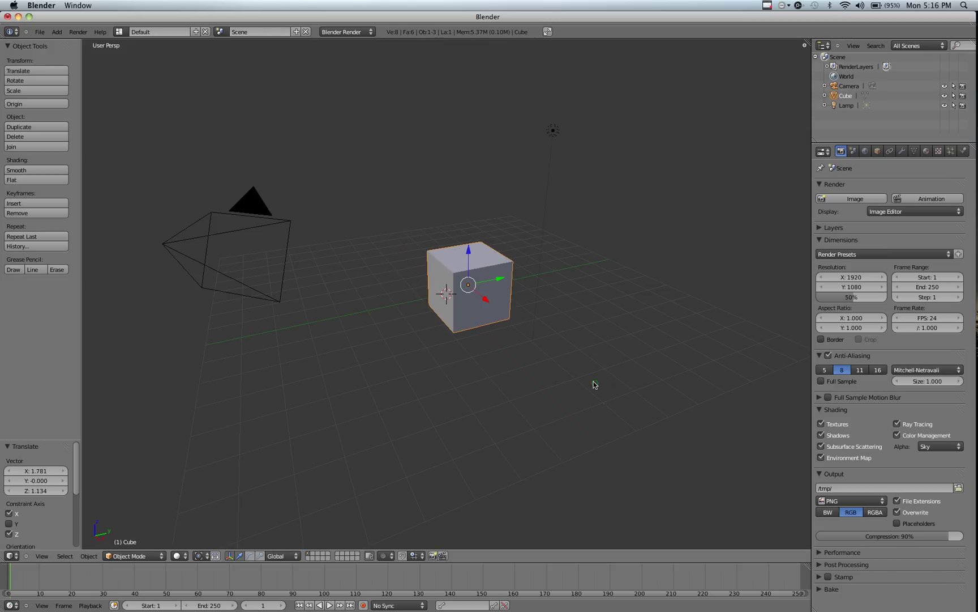
key(alt+g)
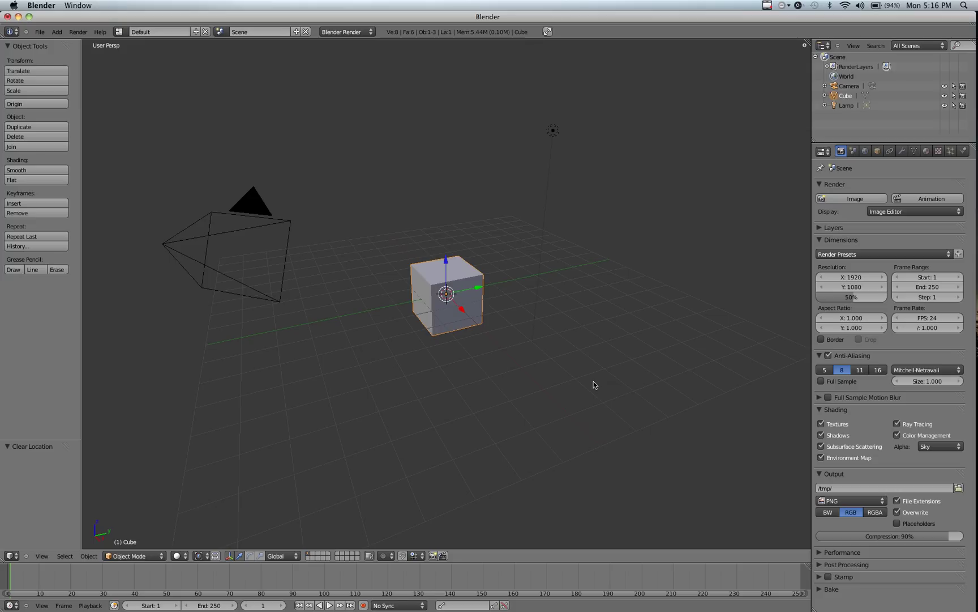
Try a numeric X offset of 12 for the cube, discard it, and place the cube freely at about X -1.29, Y -1.42, Z 1.22
key(g)
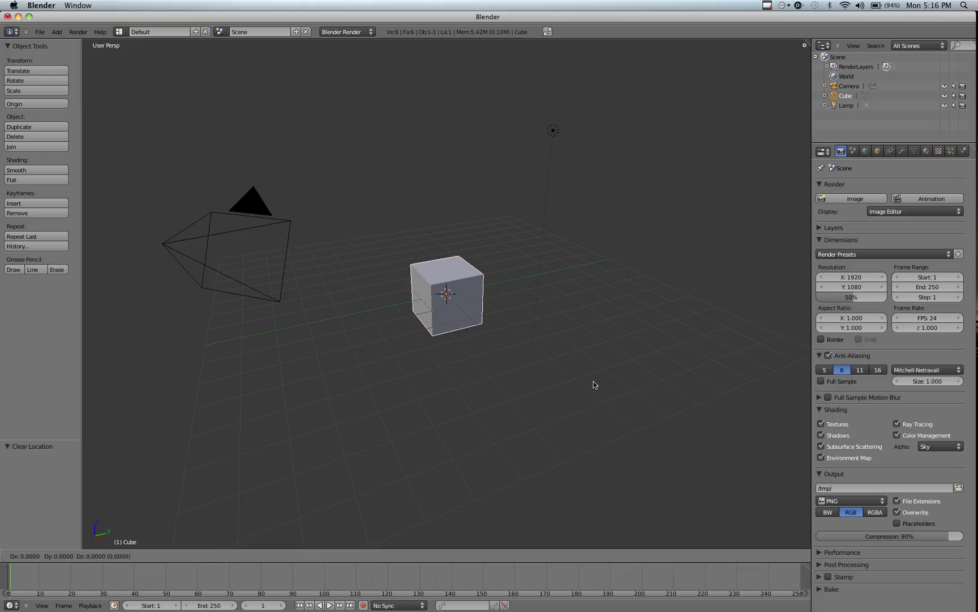
key(1)
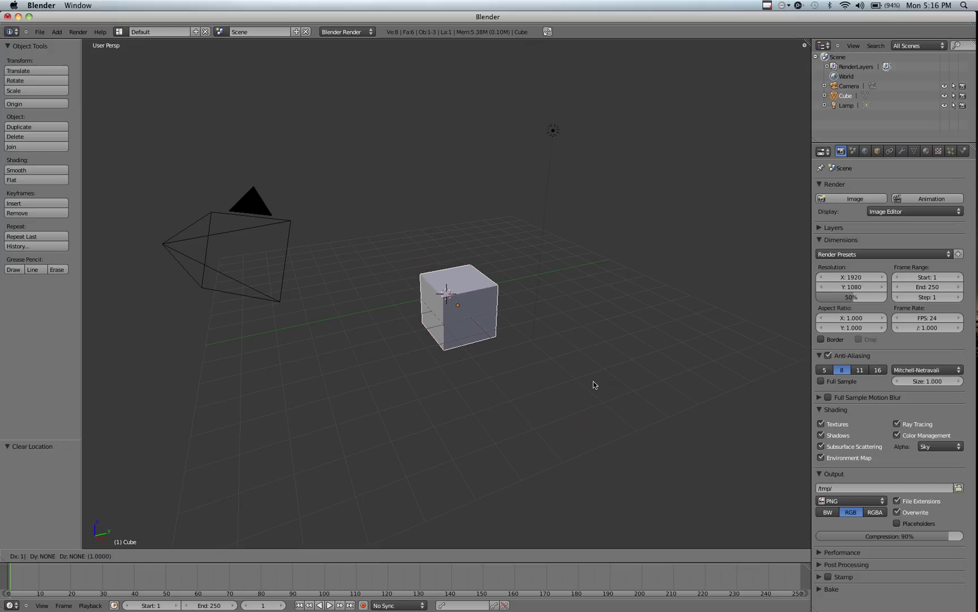
key(2)
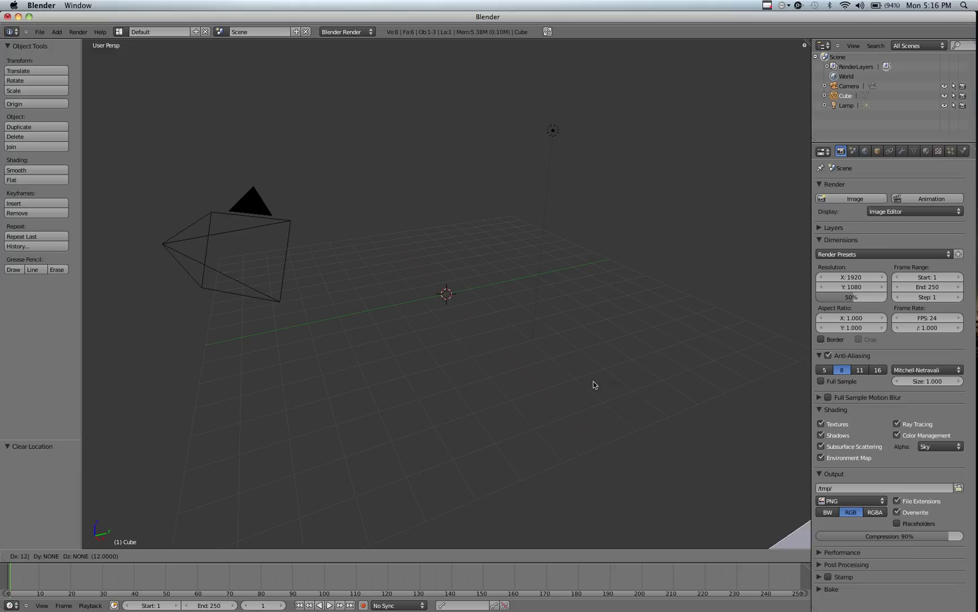
key(Return)
key(BackSpace)
click(547, 348)
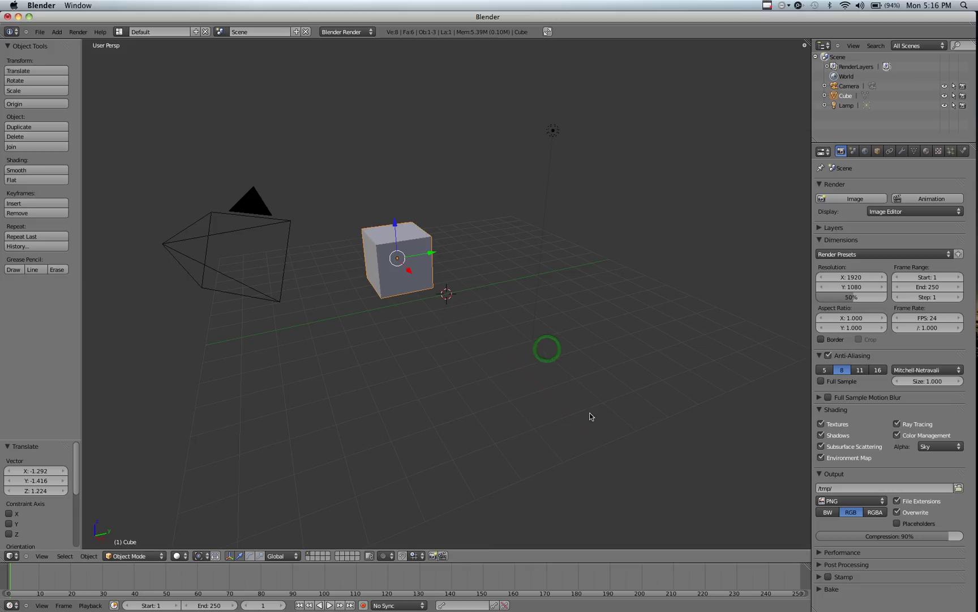
Clear the cube's location and move it by 2 units along the global Z axis
key(alt+g)
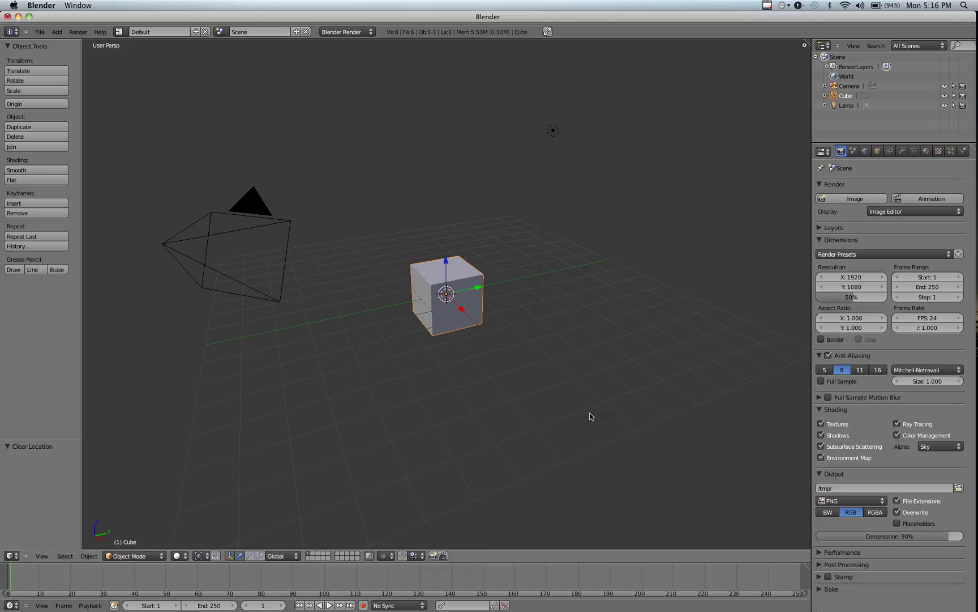
key(g)
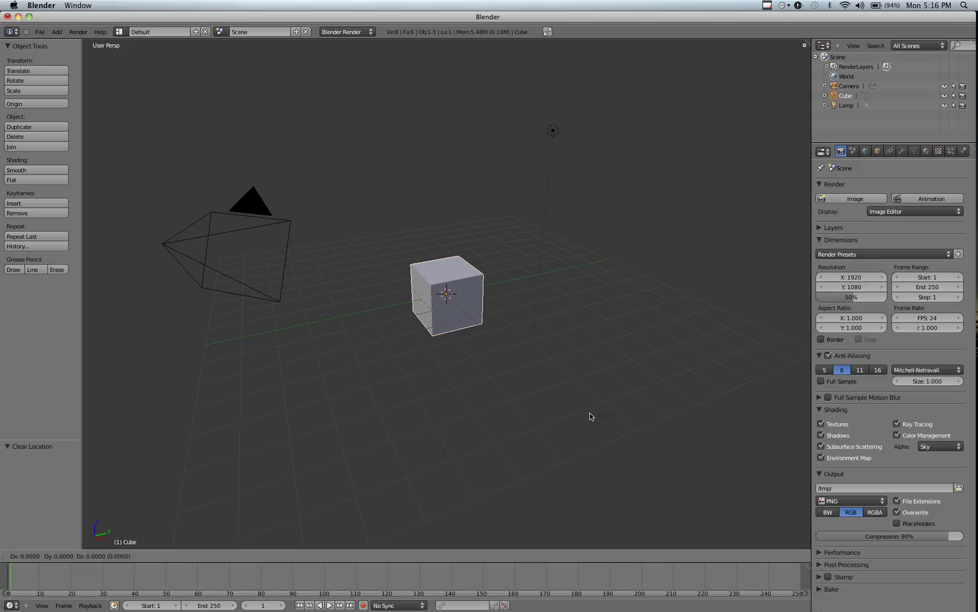
key(x)
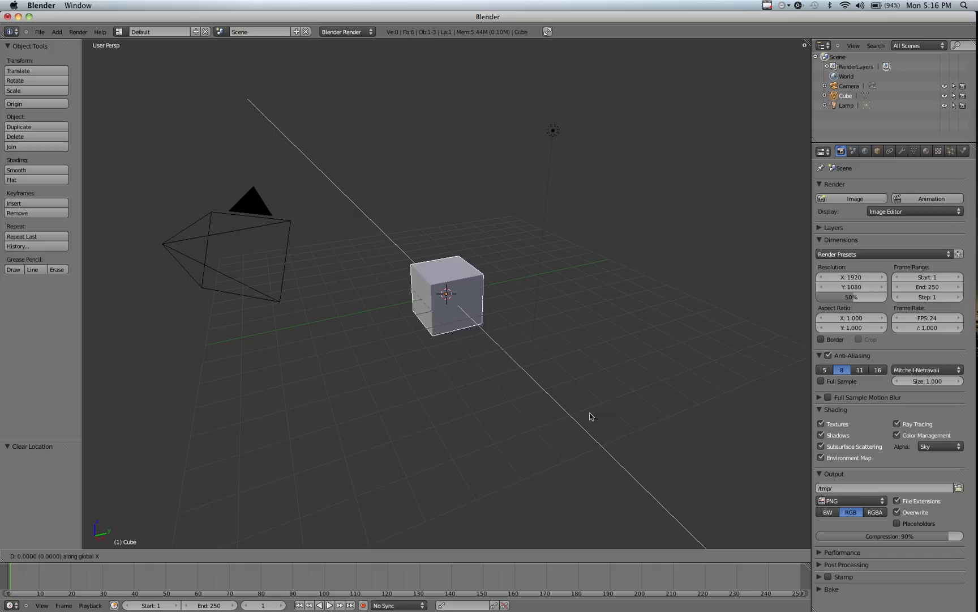
key(z)
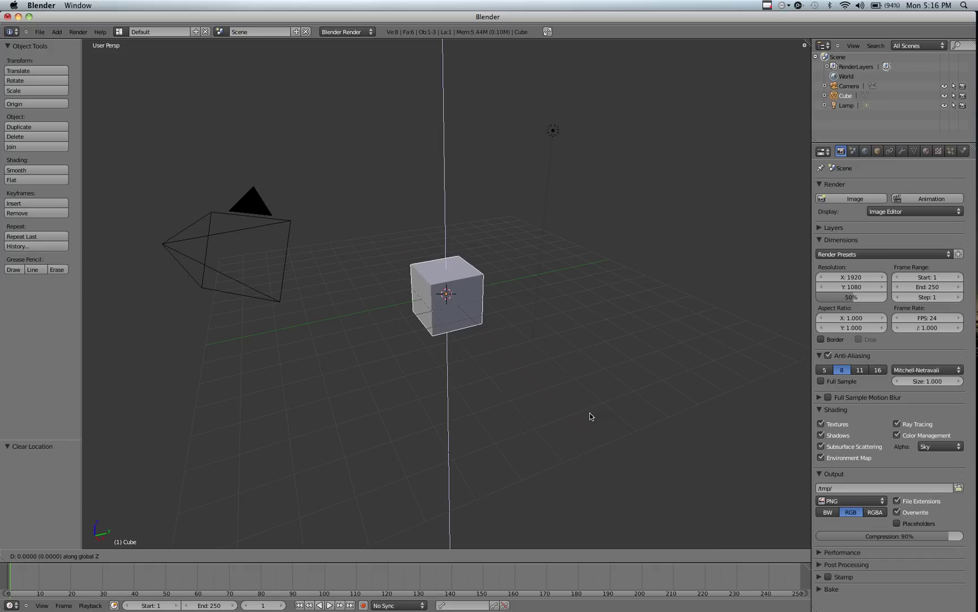
key(2)
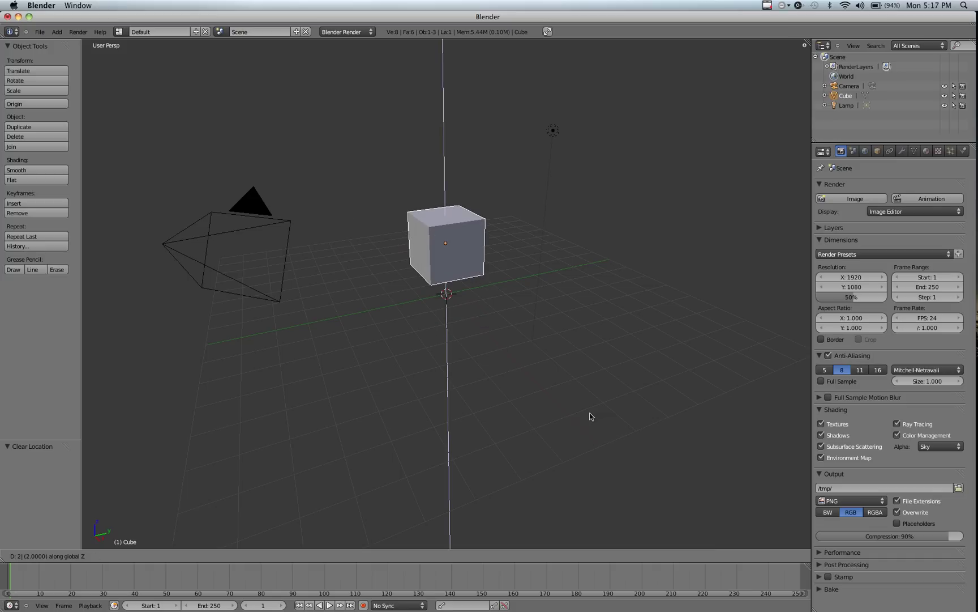
click(591, 416)
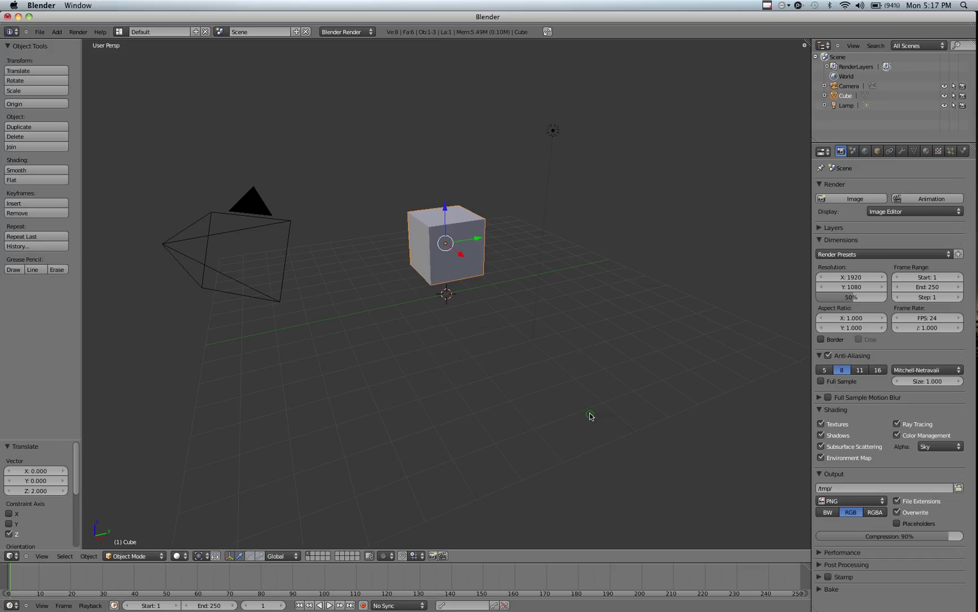
Move the cube by -2 units along the global Z axis
key(g)
key(z)
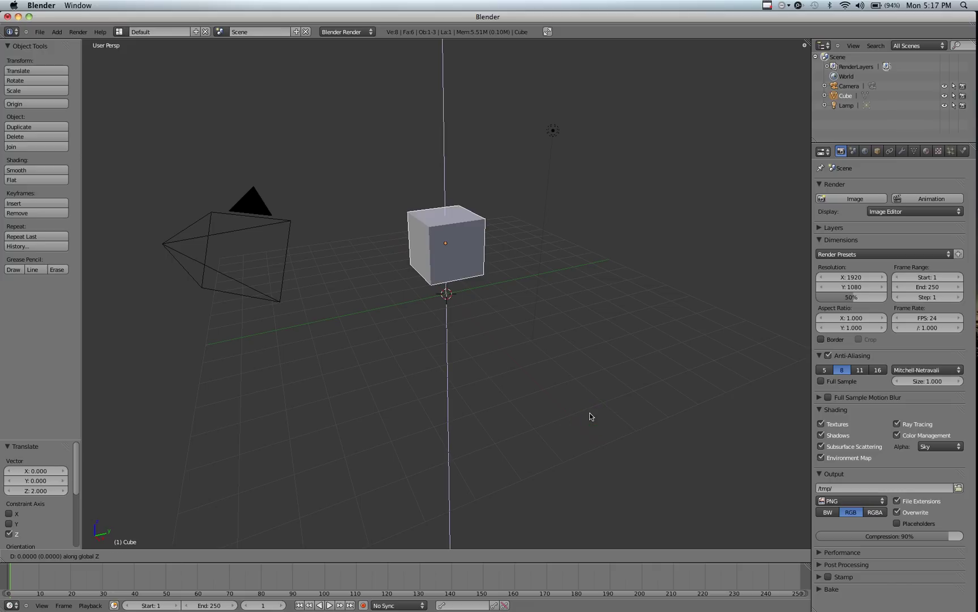
key(minus)
key(2)
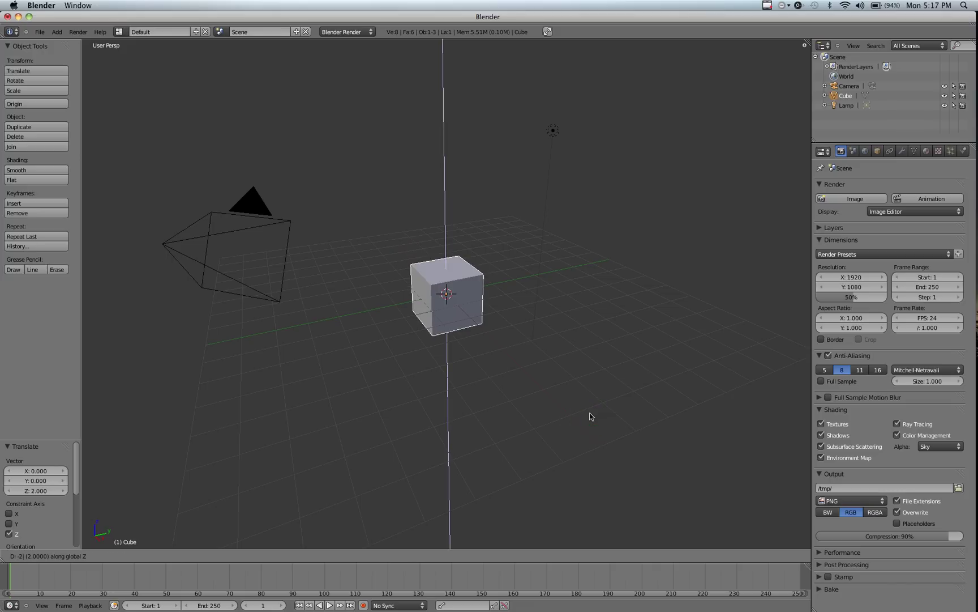
click(590, 416)
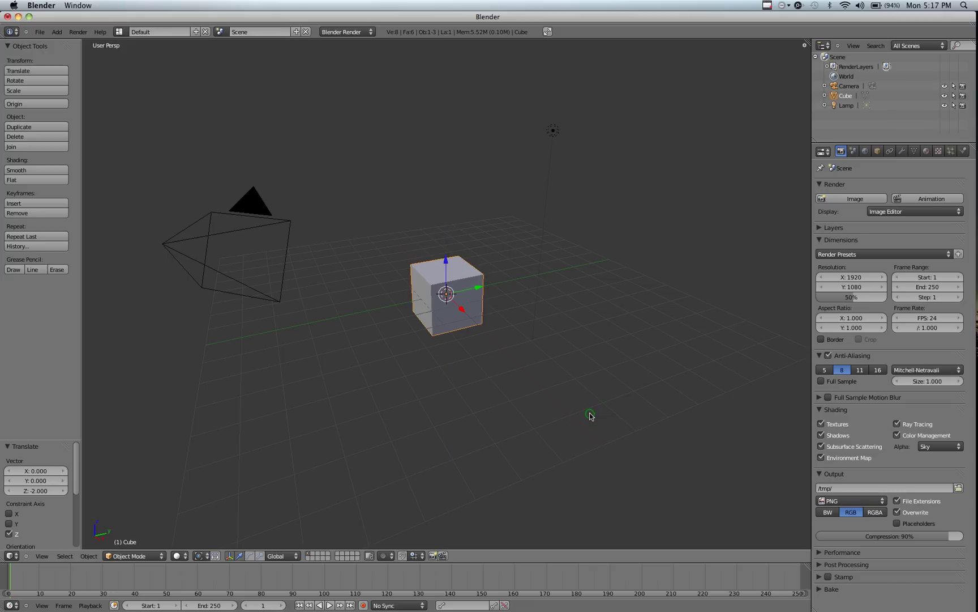